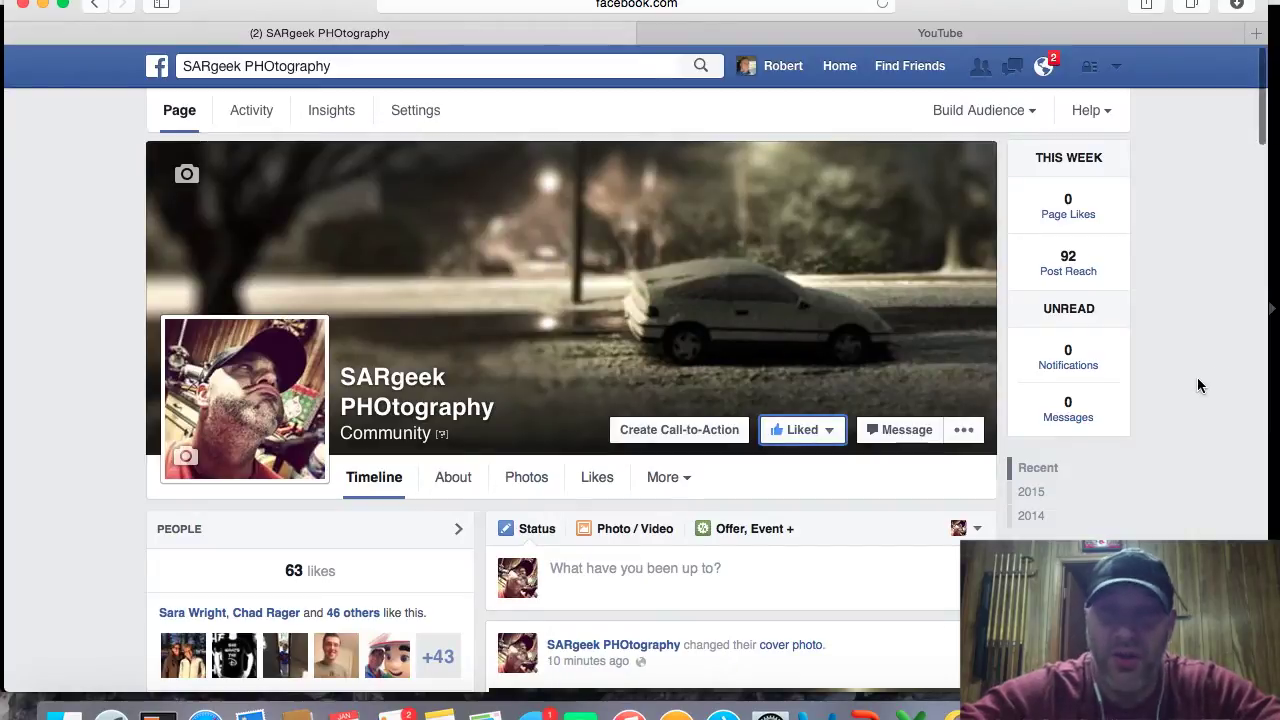
# Look through the SARgeek PHOtography page's posts and view the finished snowy CRX photo enlarged.
pyautogui.scroll(-5, 1198, 380)
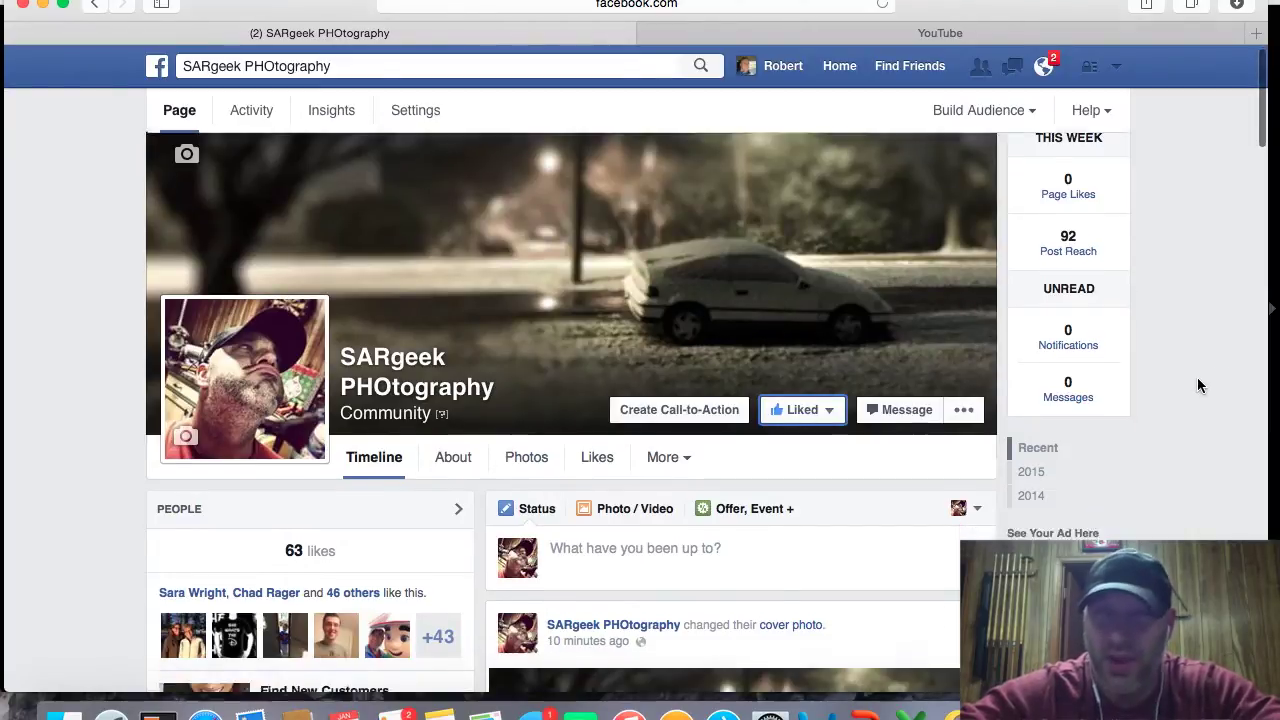
pyautogui.scroll(-5, 1198, 385)
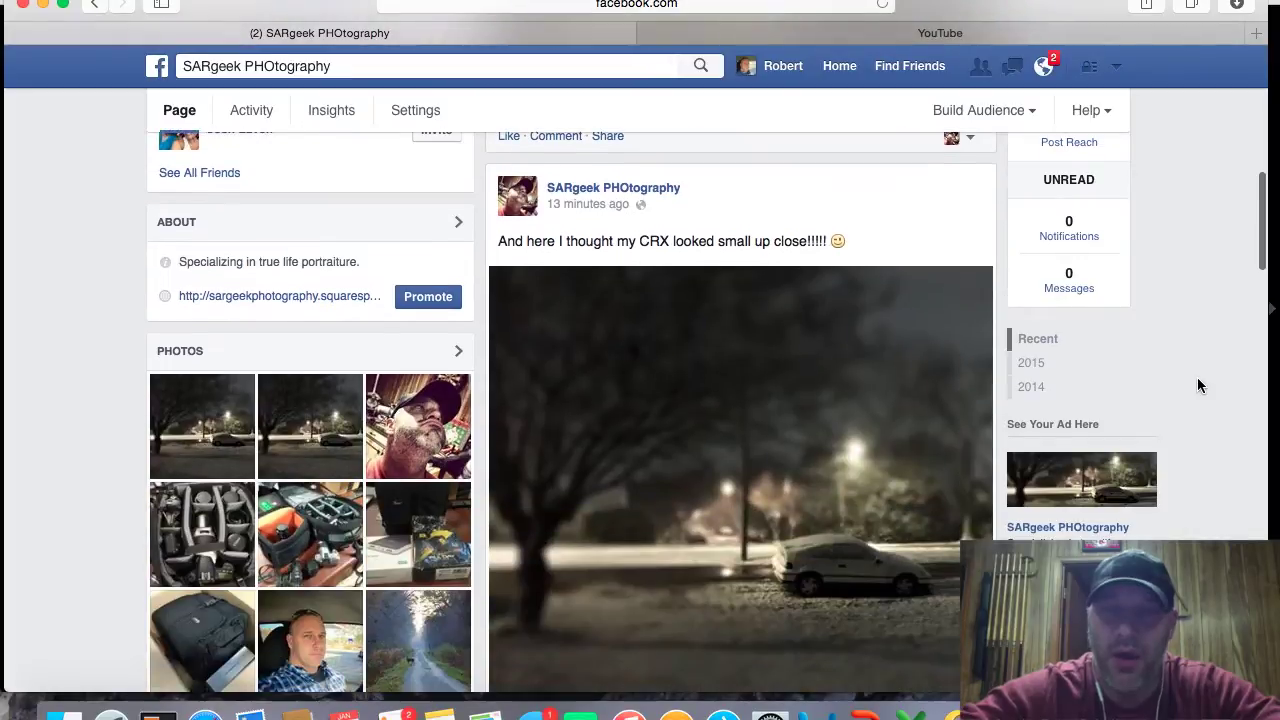
pyautogui.scroll(6, 1198, 385)
pyautogui.scroll(4, 1198, 386)
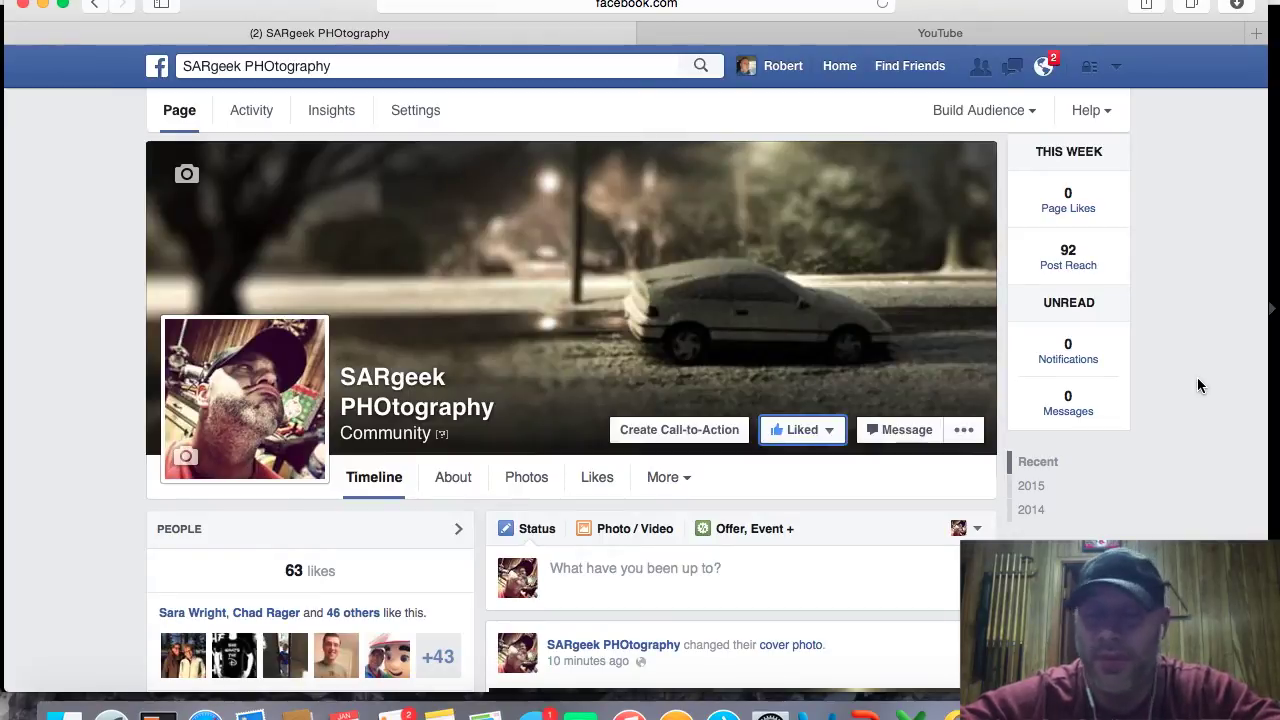
pyautogui.scroll(-10, 1199, 385)
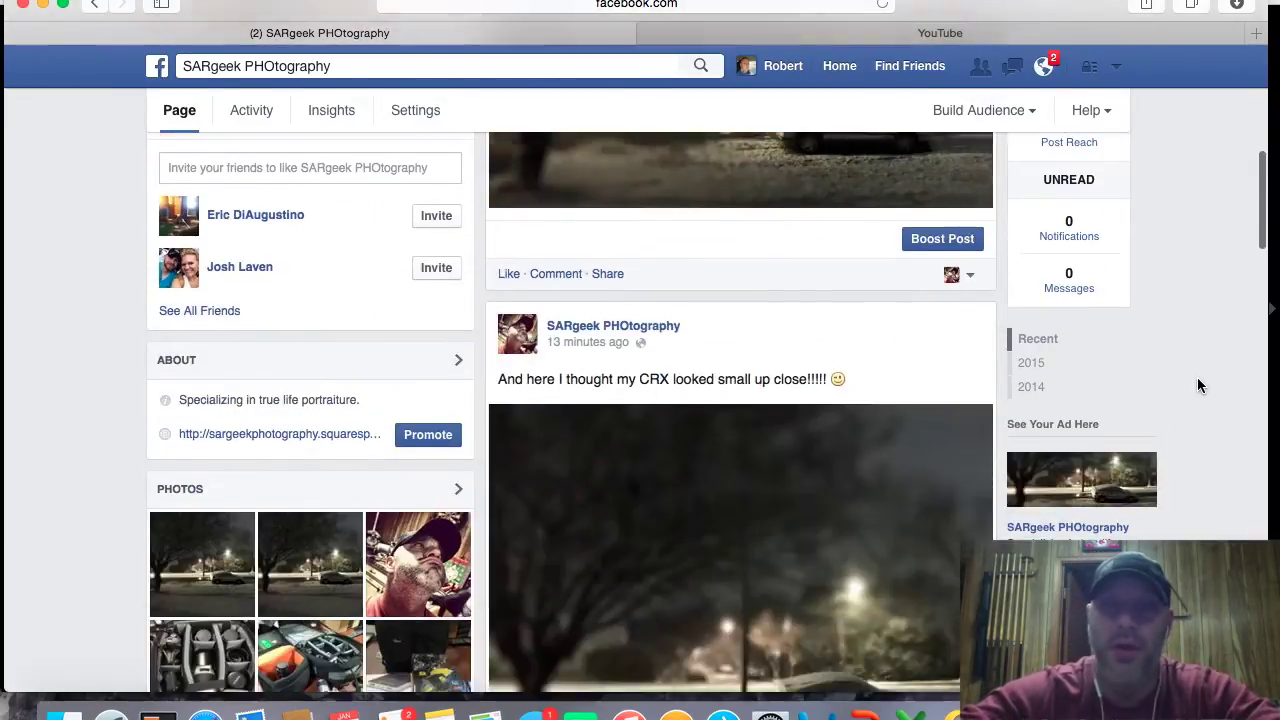
pyautogui.scroll(-2, 1198, 379)
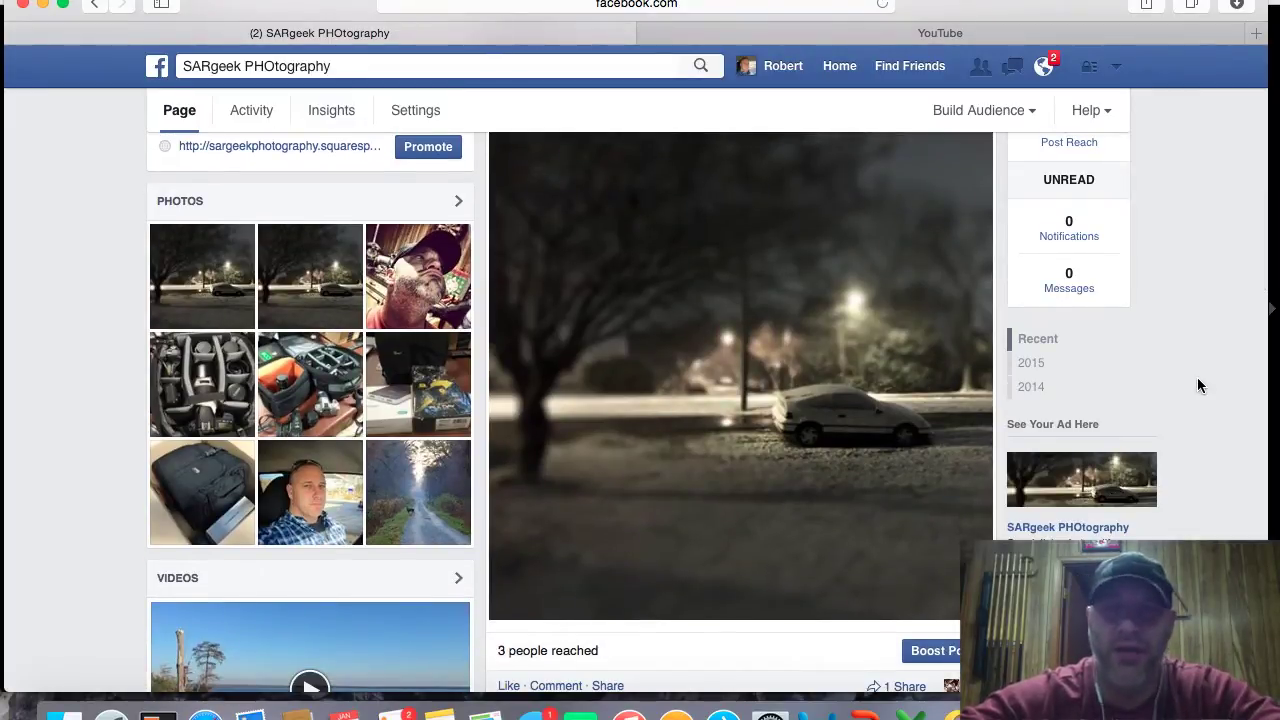
pyautogui.click(772, 414)
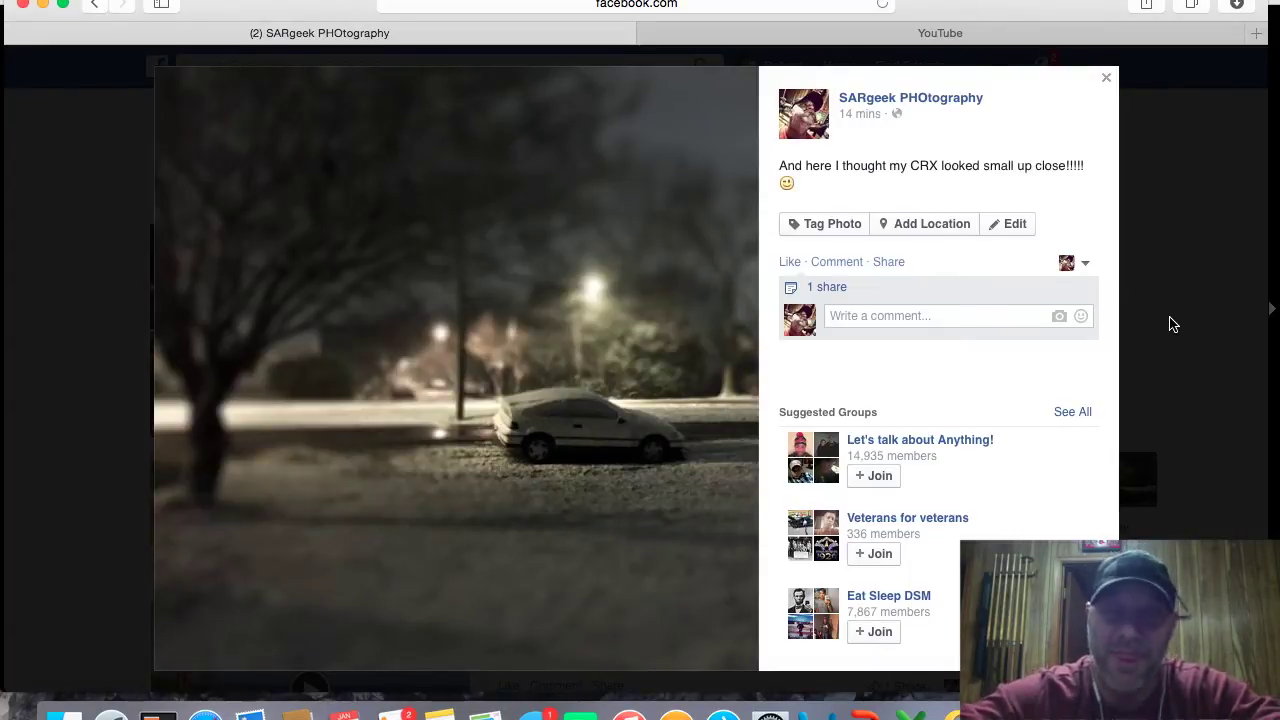
pyautogui.click(1110, 77)
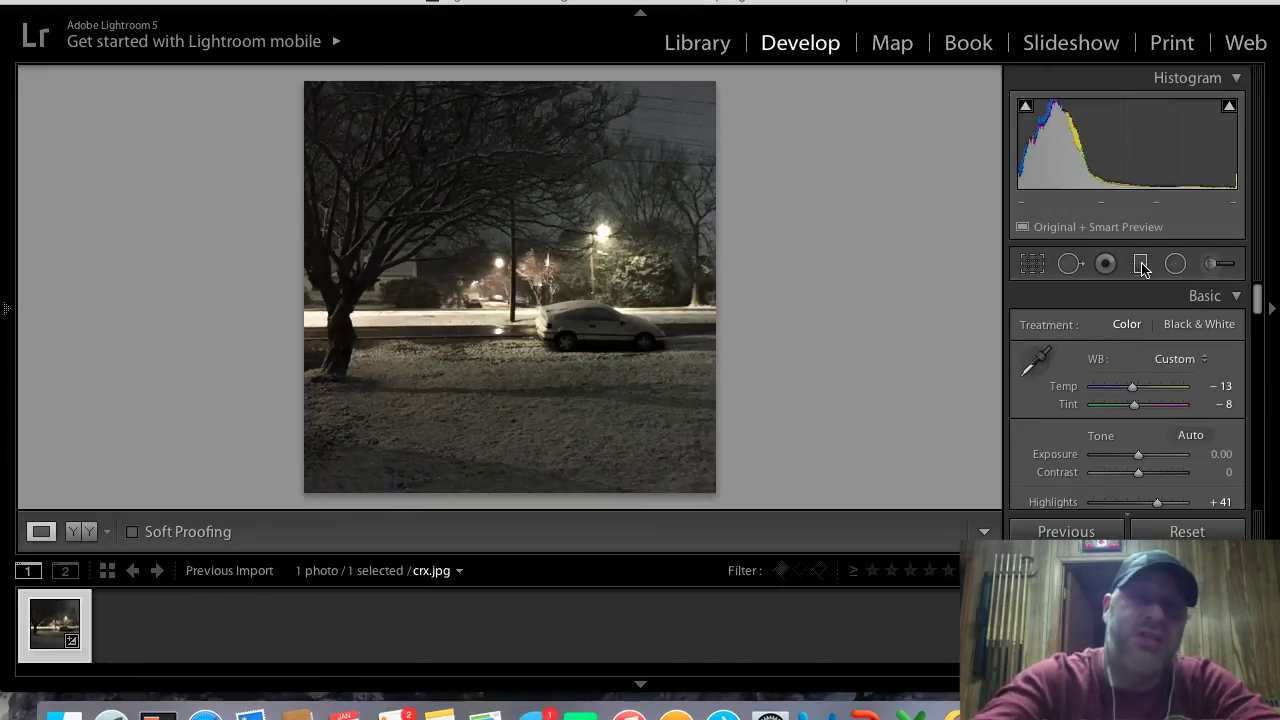
# In Lightroom, try a graduated filter with exposure −2.96 from the photo's bottom edge up to the streetlights, and delete it.
pyautogui.scroll(-1, 1150, 340)
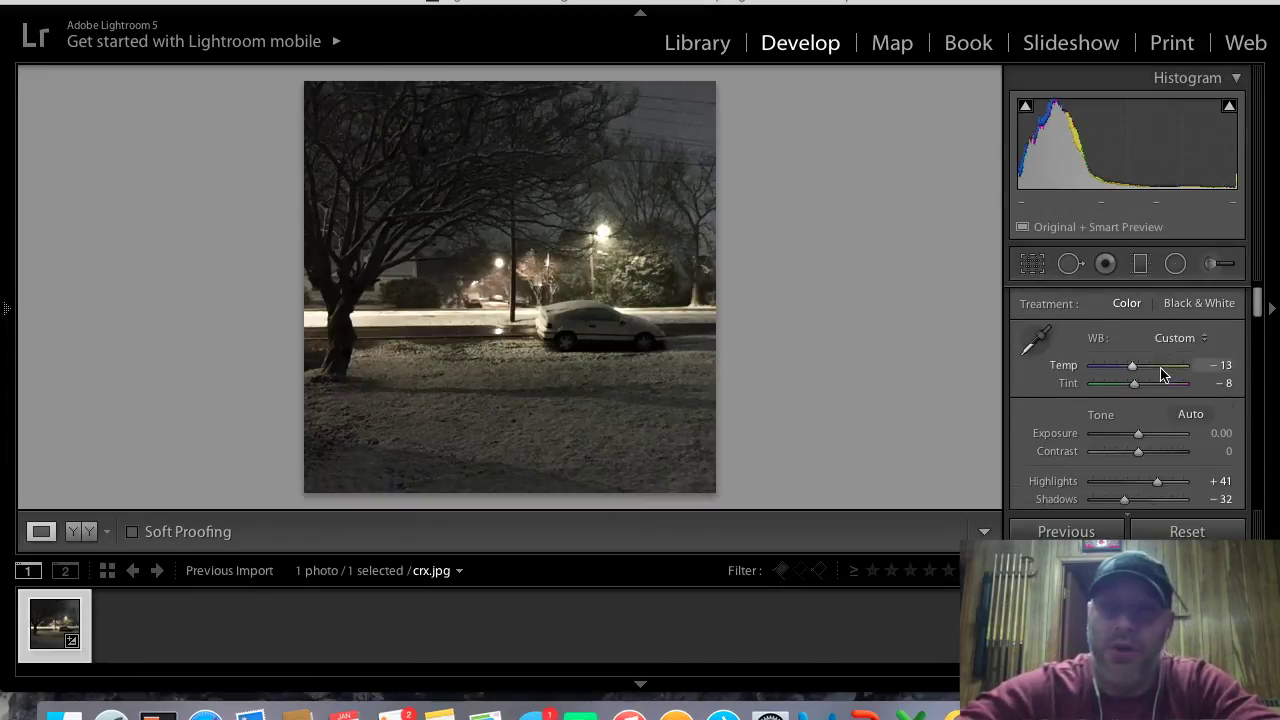
pyautogui.scroll(1, 1160, 370)
pyautogui.click(1140, 263)
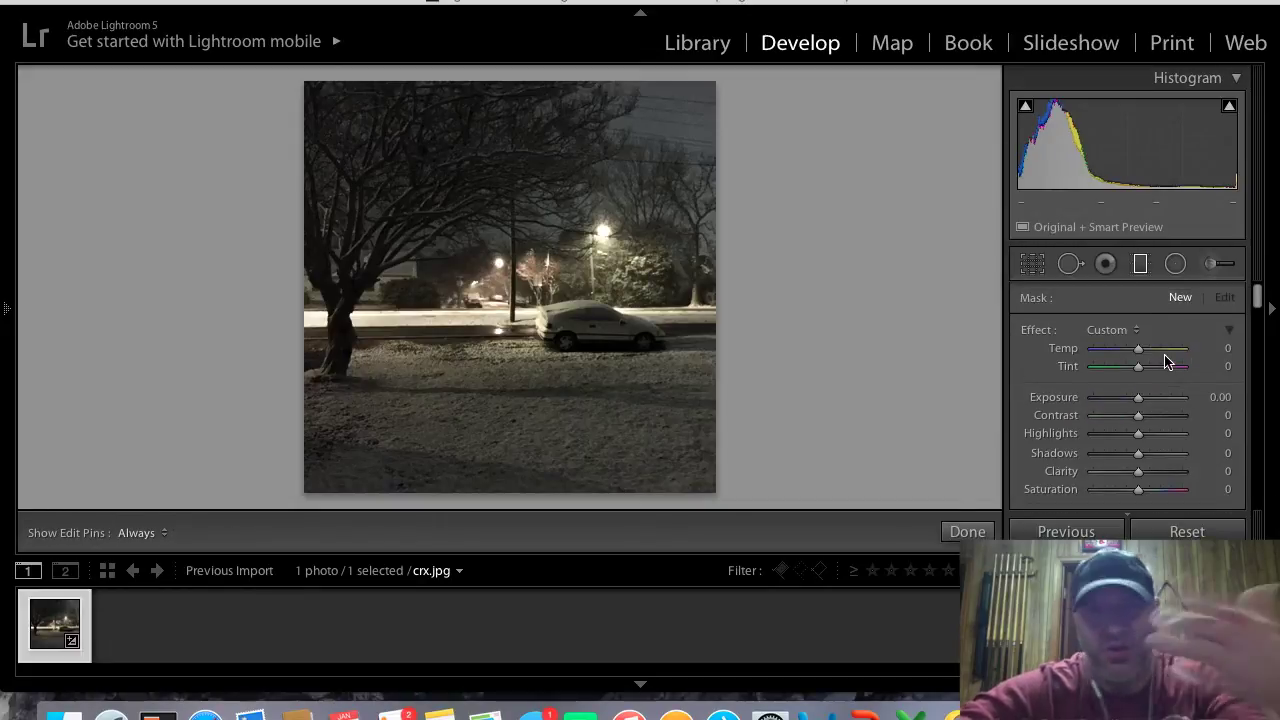
pyautogui.moveTo(1139, 400); pyautogui.dragTo(1104, 400)
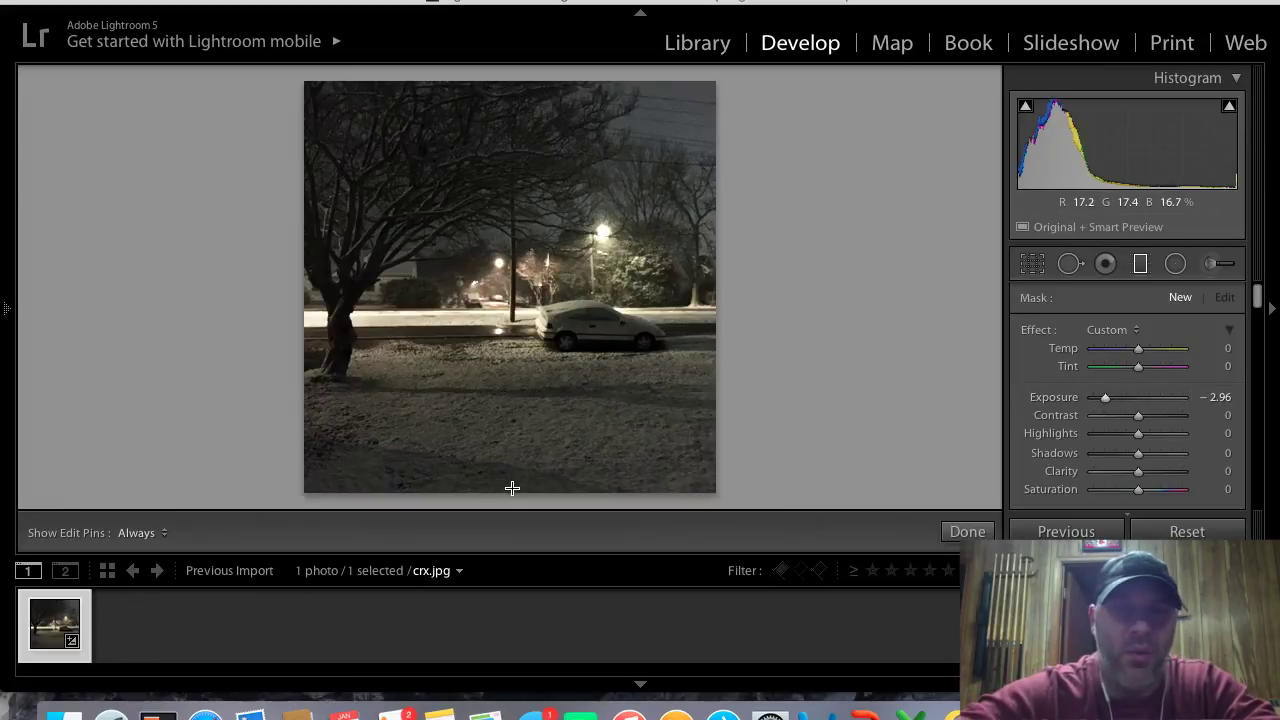
pyautogui.moveTo(512, 489); pyautogui.dragTo(521, 251)
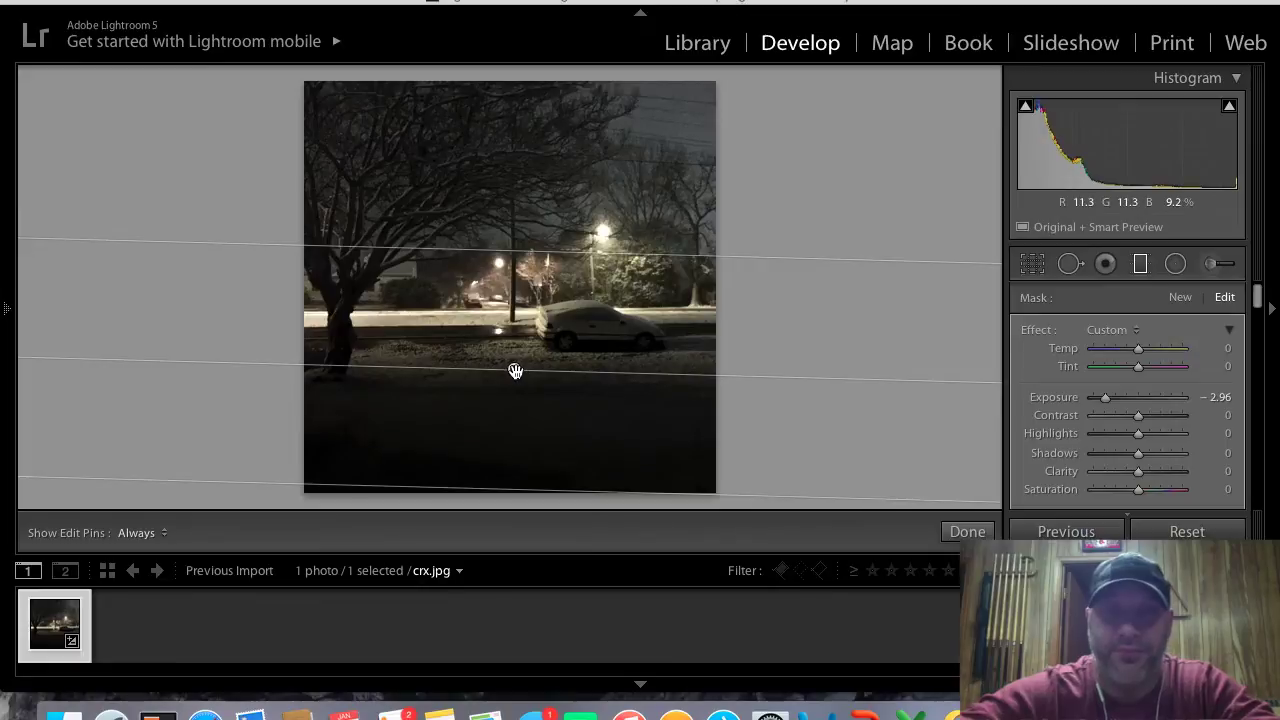
pyautogui.press('Delete')
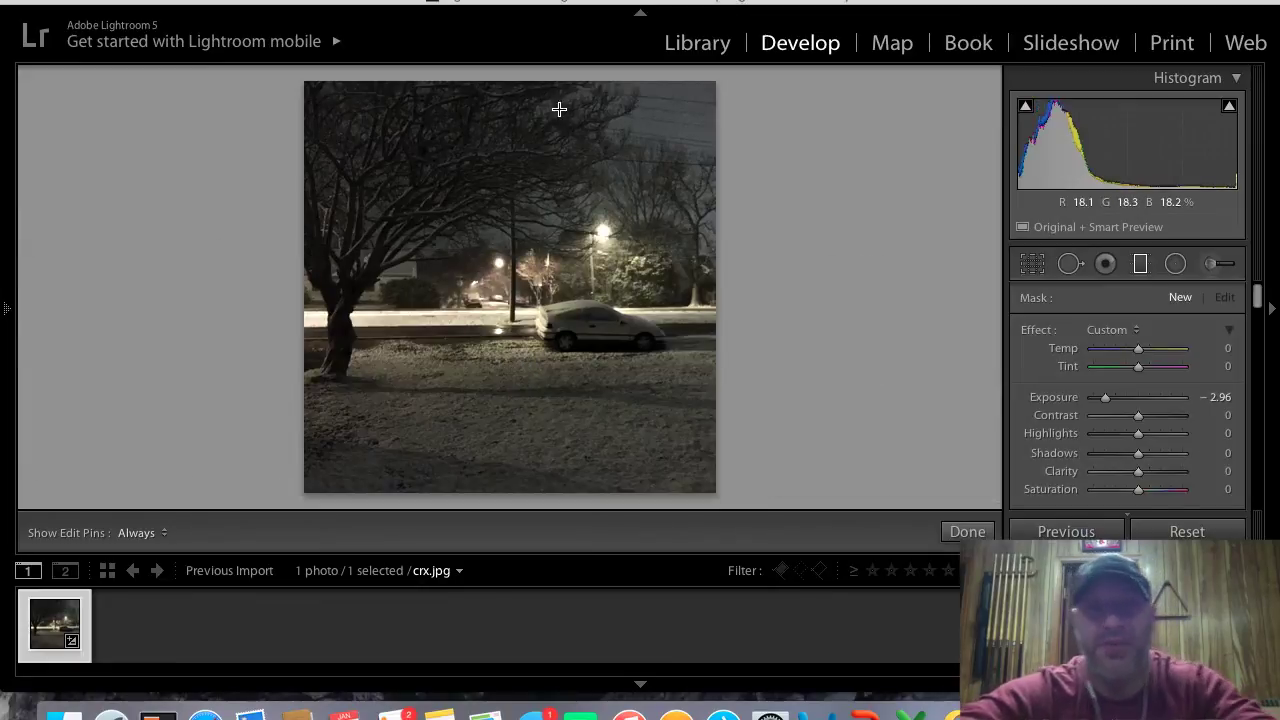
# Try a graduated filter from the photo's top edge down past the car, tilt it slightly, and delete it.
pyautogui.moveTo(505, 85); pyautogui.dragTo(506, 387)
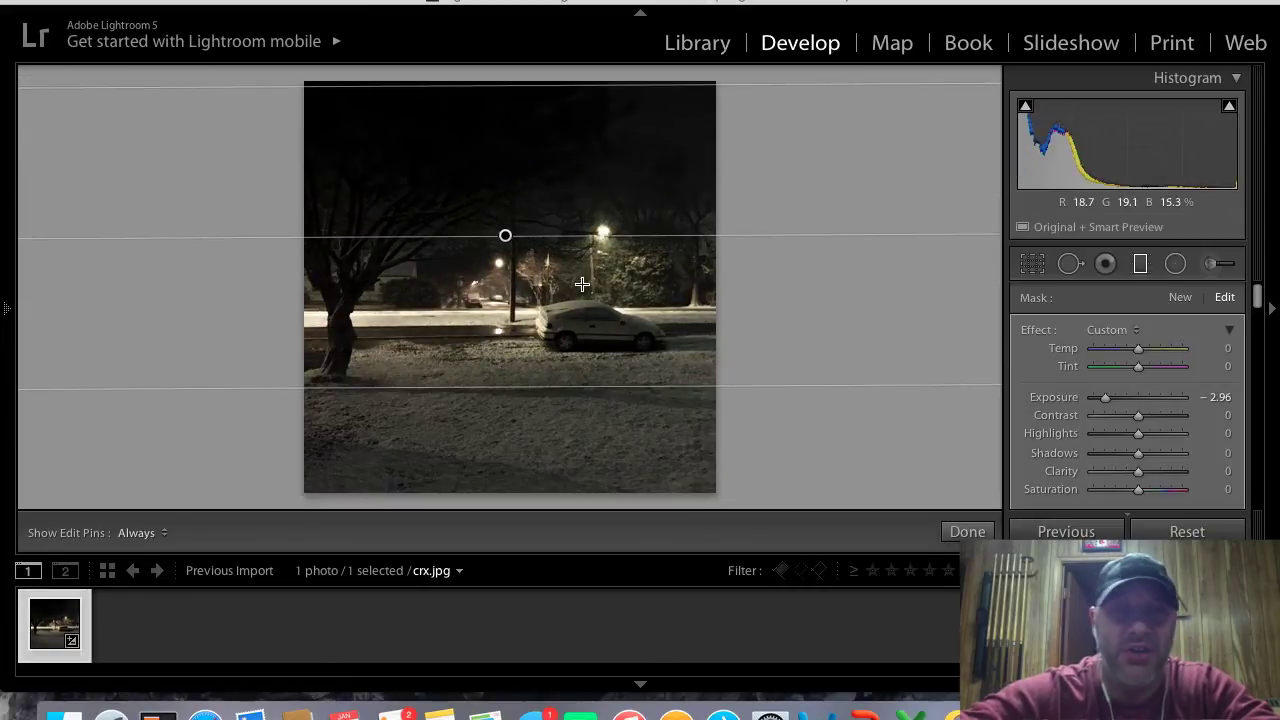
pyautogui.moveTo(636, 234)
pyautogui.mouseDown()
pyautogui.moveTo(640, 261)
pyautogui.moveTo(640, 229)
pyautogui.moveTo(640, 240)
pyautogui.mouseUp()
pyautogui.scroll(-3, 1108, 420)
pyautogui.scroll(2, 1108, 422)
pyautogui.scroll(-2, 1108, 420)
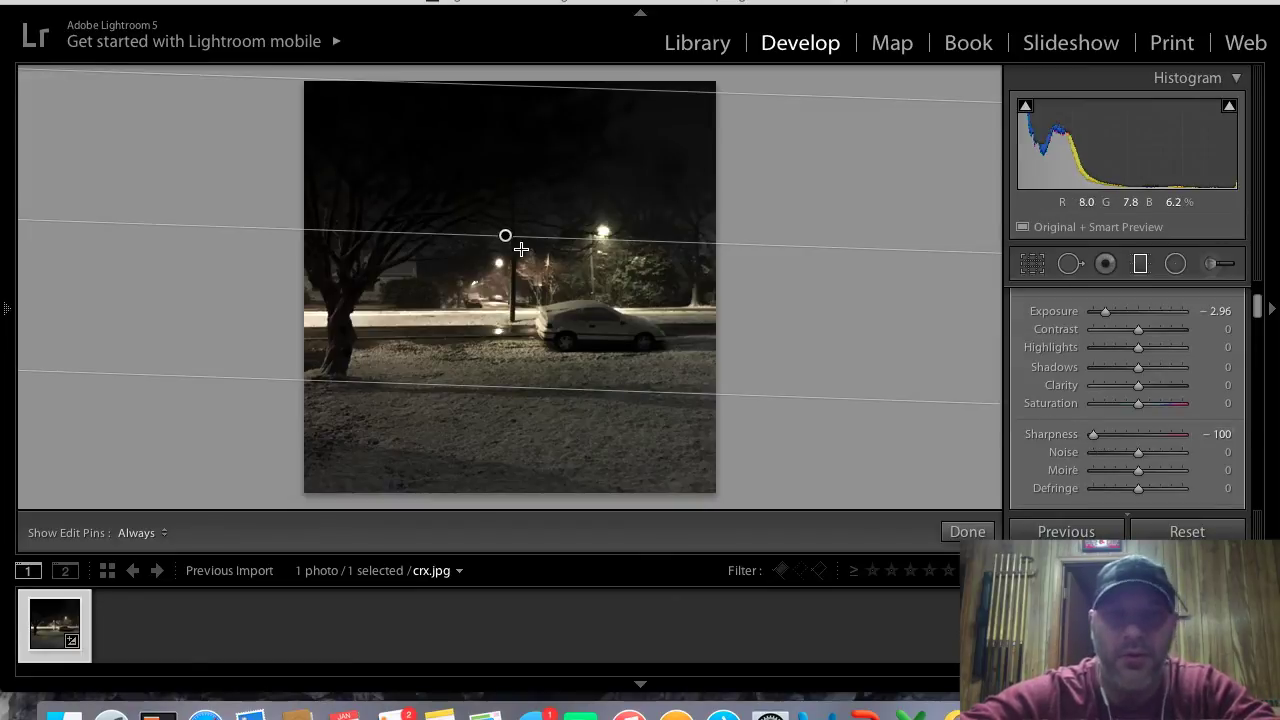
pyautogui.press('Delete')
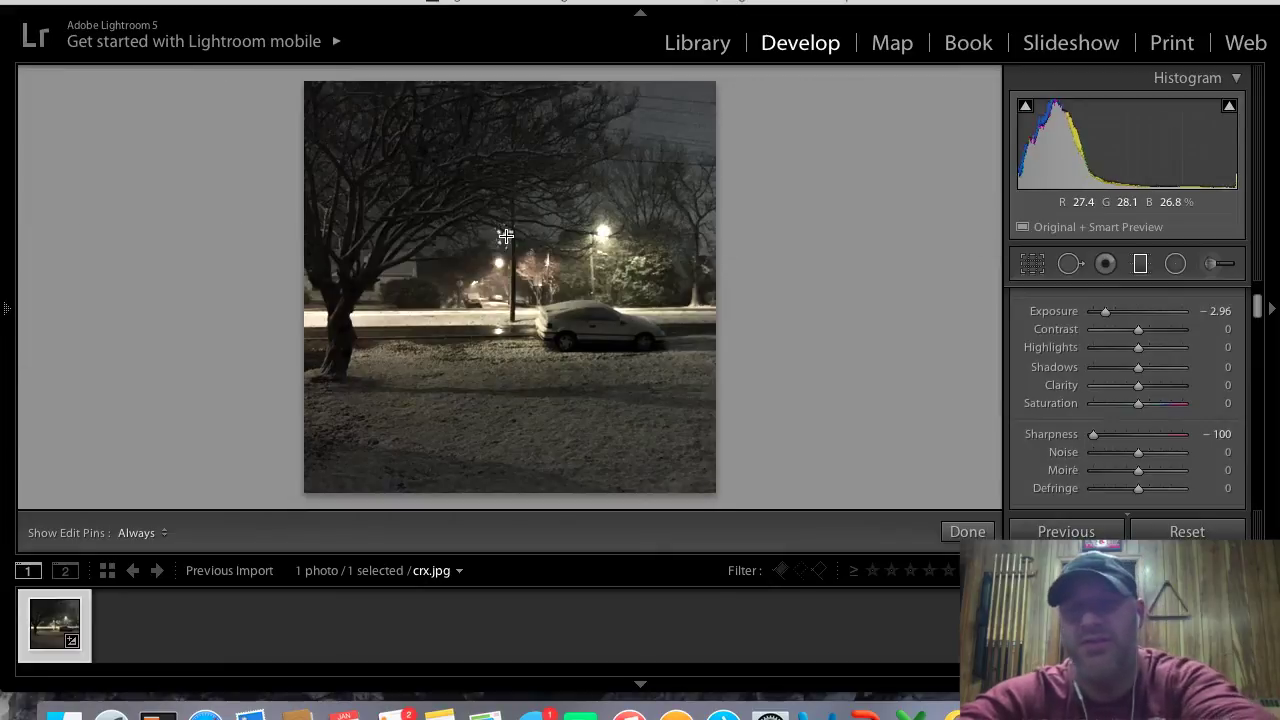
# Reset the filter exposure to 0.00 and, with sharpness at −100, add a diagonal graduated filter from the photo's lower-left corner toward the top centre.
pyautogui.doubleClick(1105, 313)
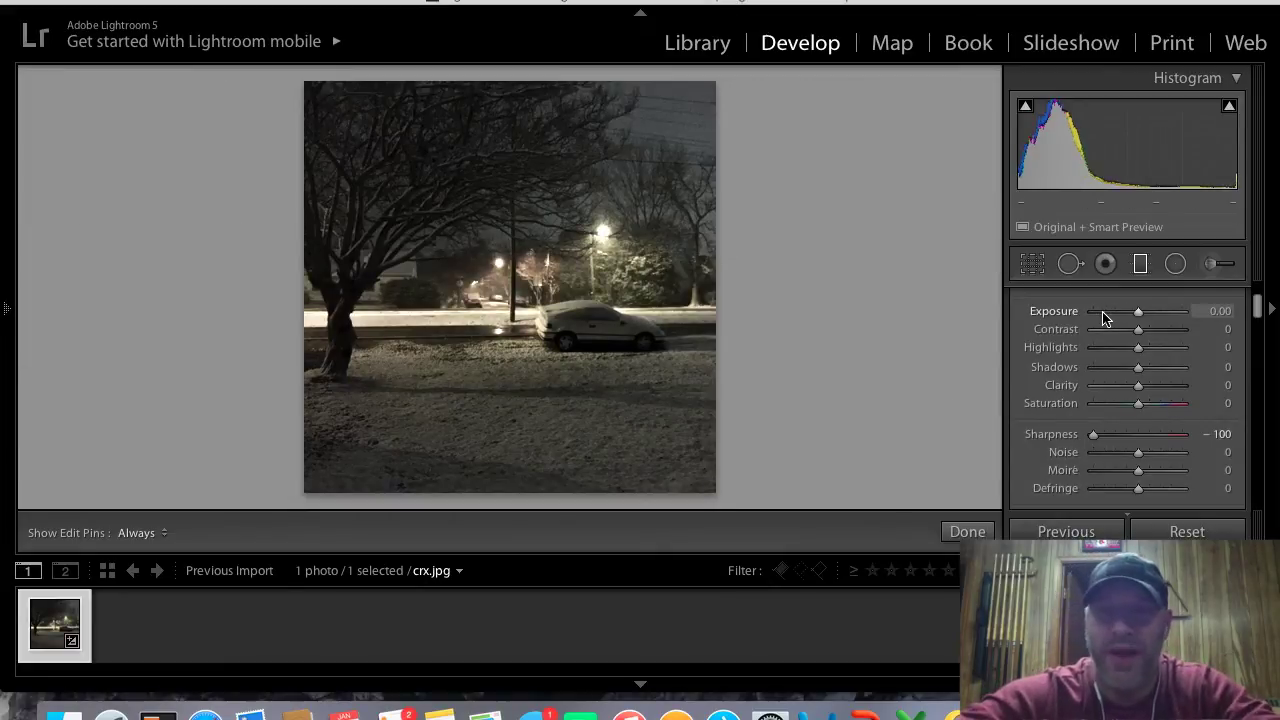
pyautogui.scroll(-1, 1157, 417)
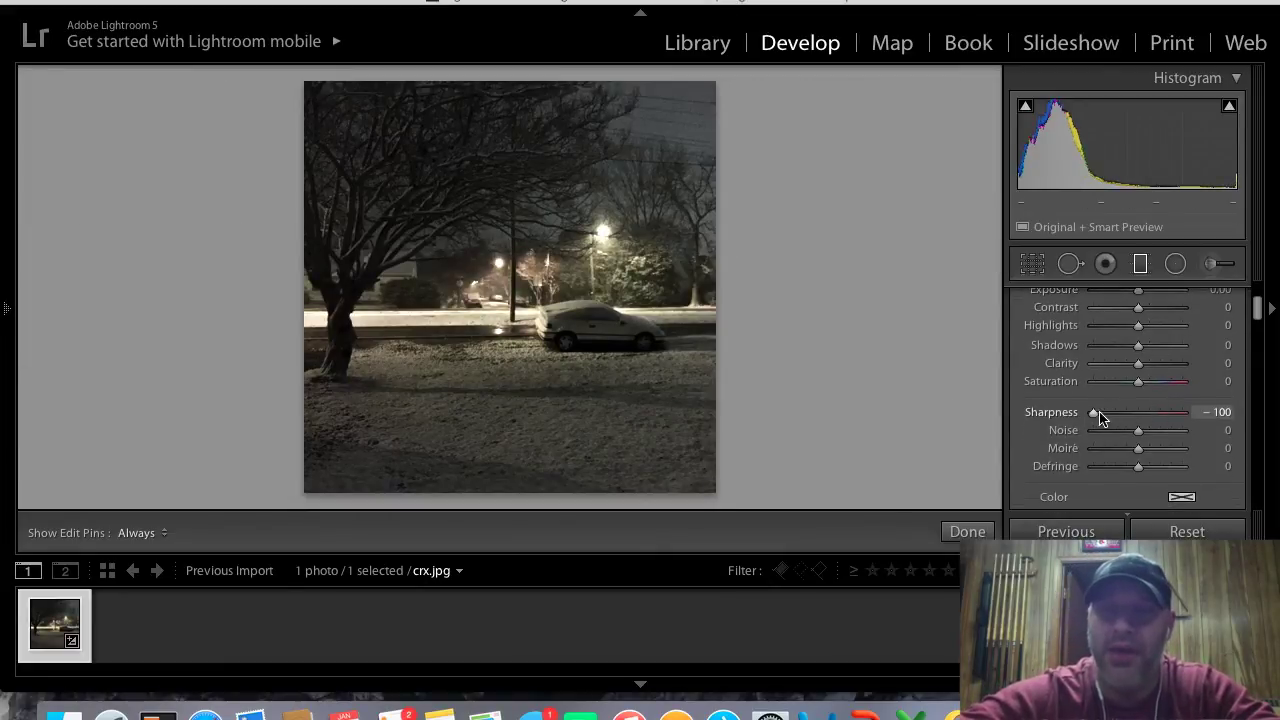
pyautogui.moveTo(1096, 418); pyautogui.dragTo(1092, 418)
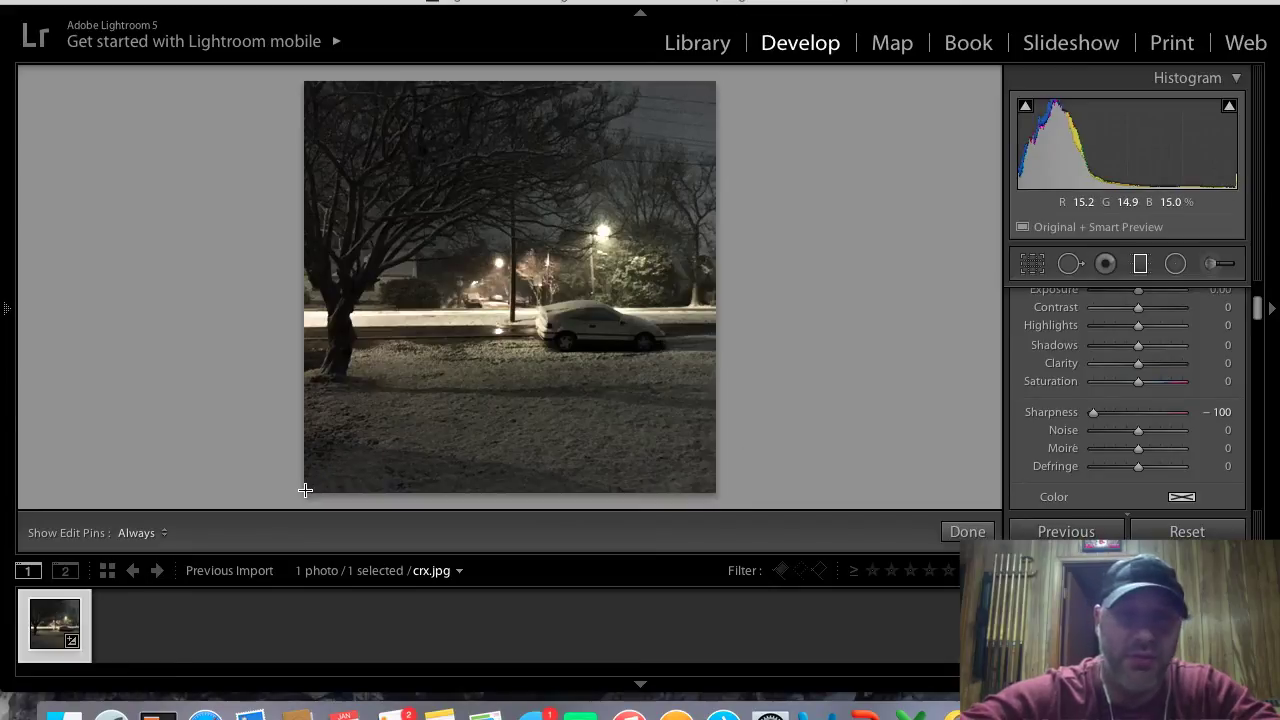
pyautogui.moveTo(305, 490); pyautogui.dragTo(546, 106)
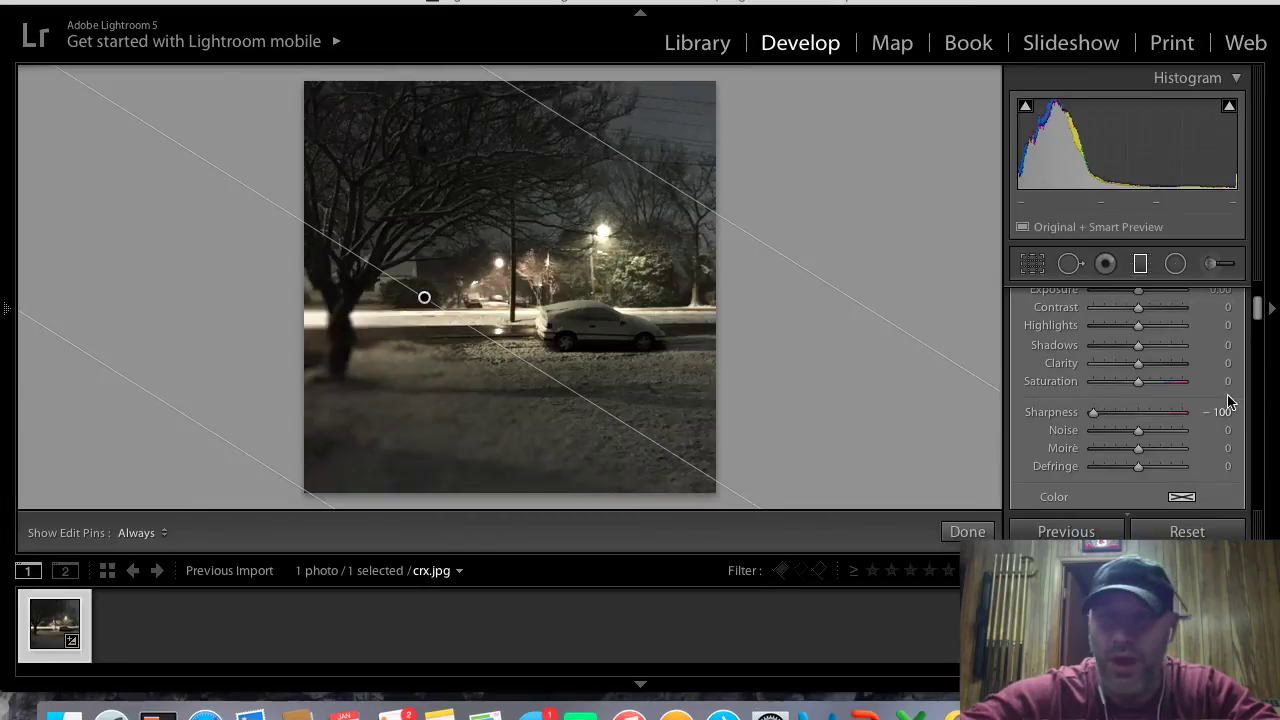
# Add a second graduated filter with sharpness −100 from the photo's upper-left corner down to the bottom edge.
pyautogui.scroll(3, 1169, 423)
pyautogui.click(1181, 300)
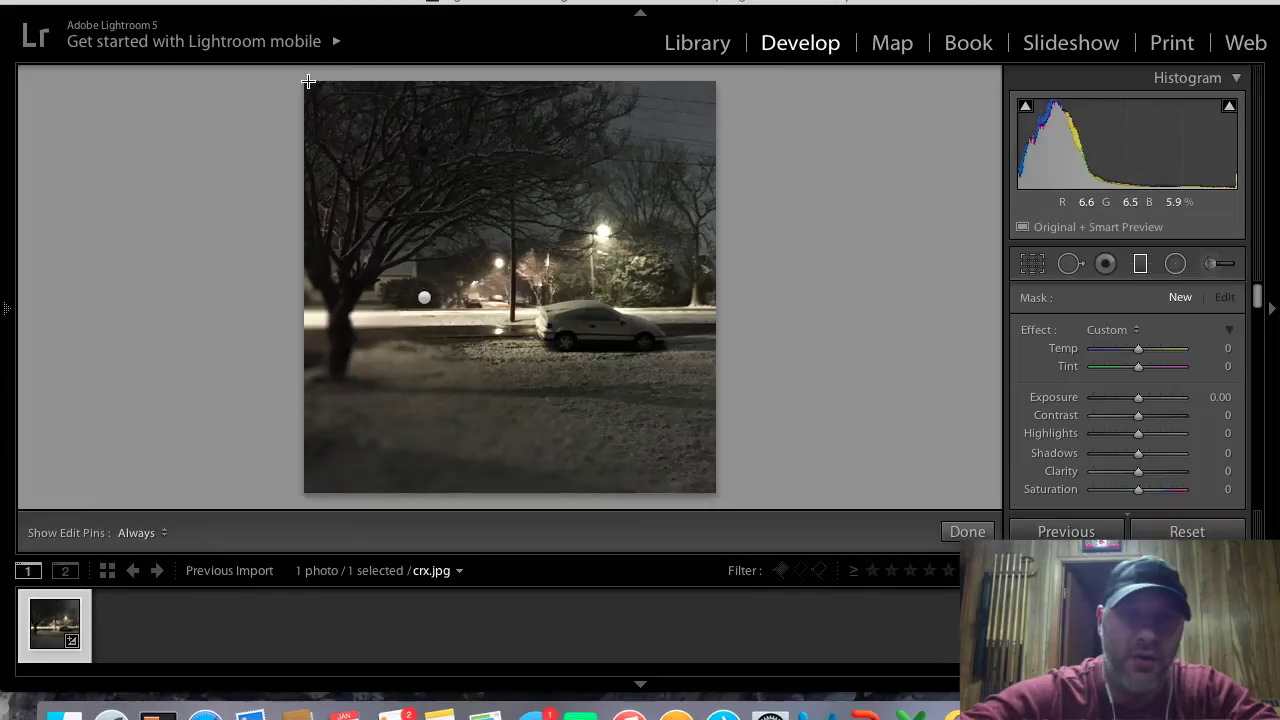
pyautogui.moveTo(308, 81); pyautogui.dragTo(398, 489)
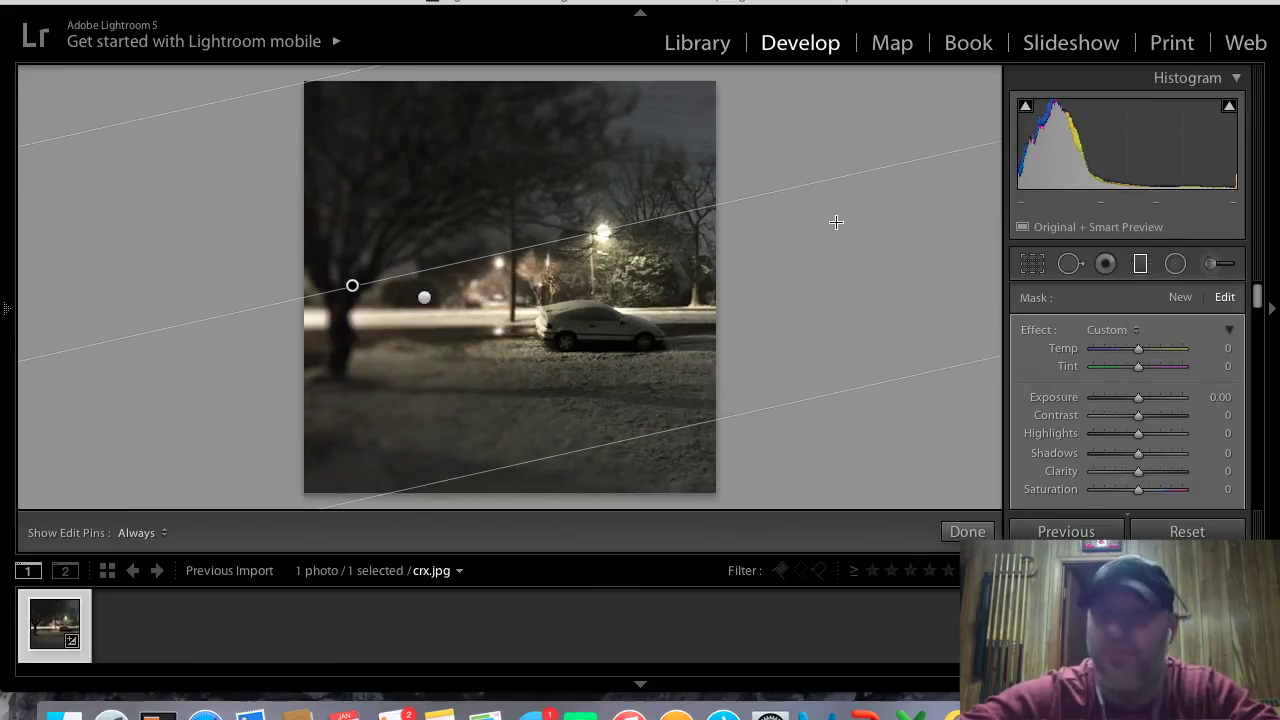
# Add a third graduated filter slanting from the right-hand trees down to the car, soften its negative sharpness, and extend its lower edge slightly.
pyautogui.click(1177, 297)
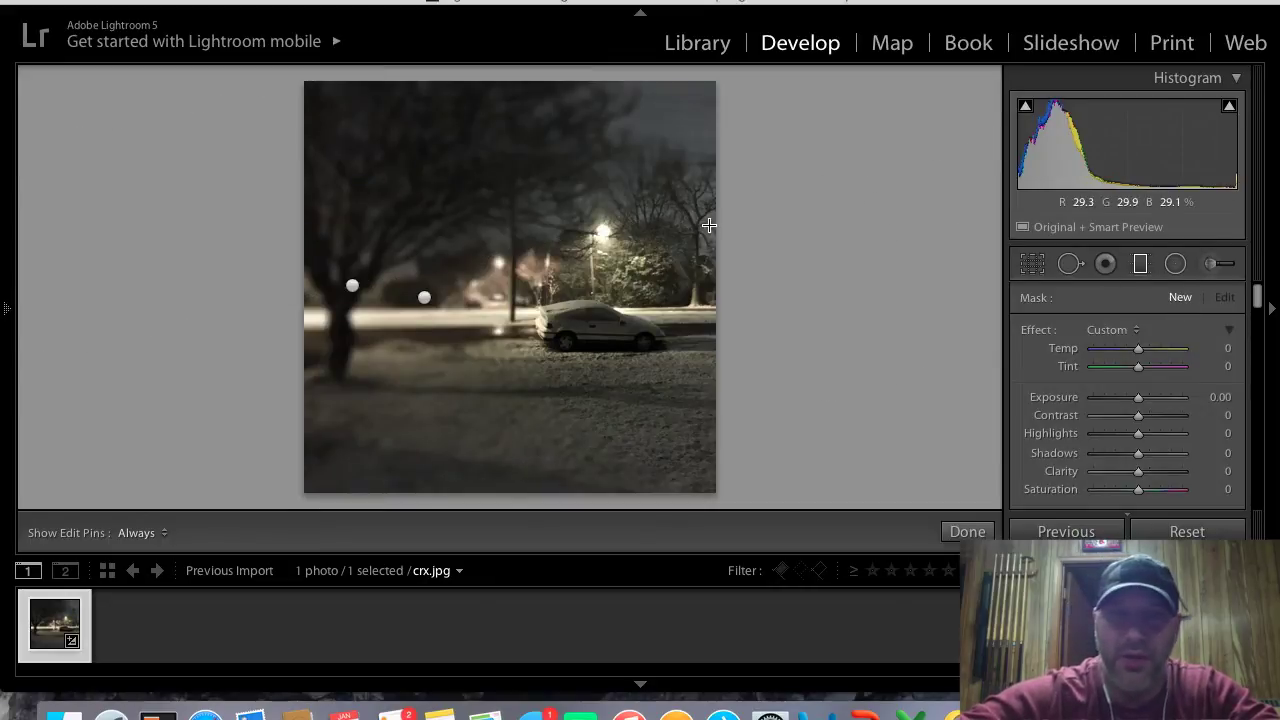
pyautogui.moveTo(700, 230); pyautogui.dragTo(677, 335)
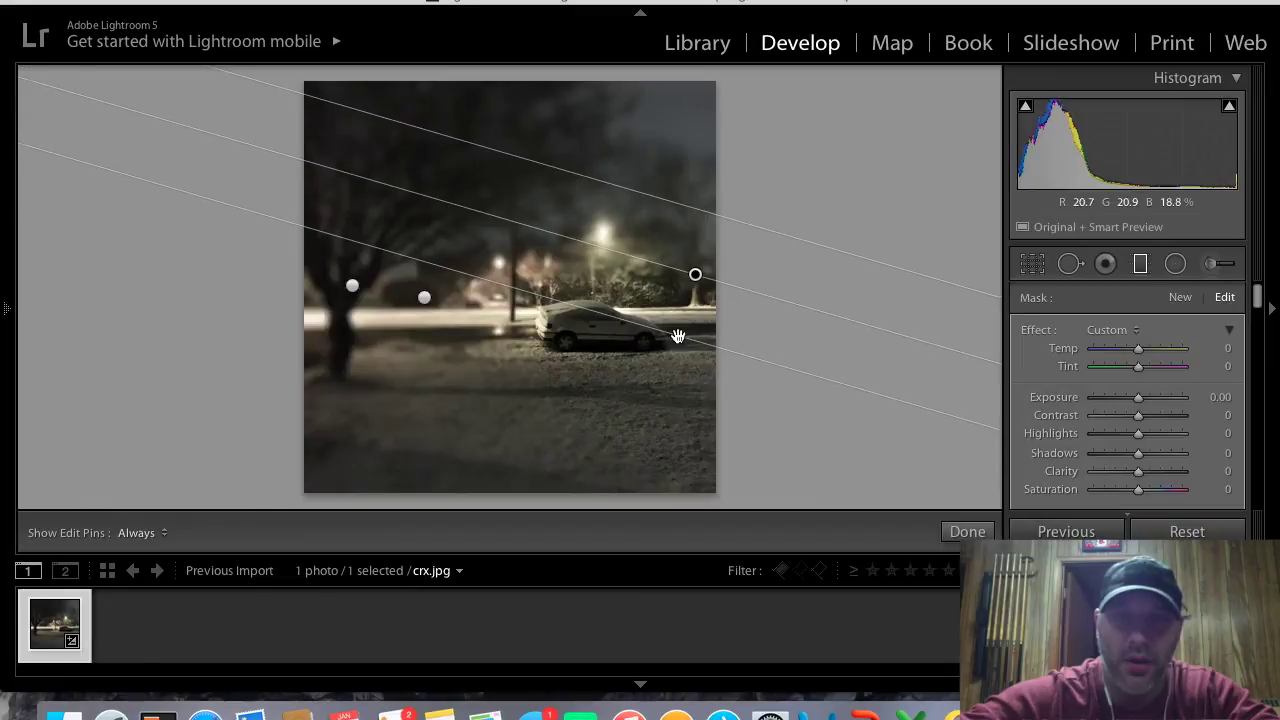
pyautogui.scroll(-3, 1125, 460)
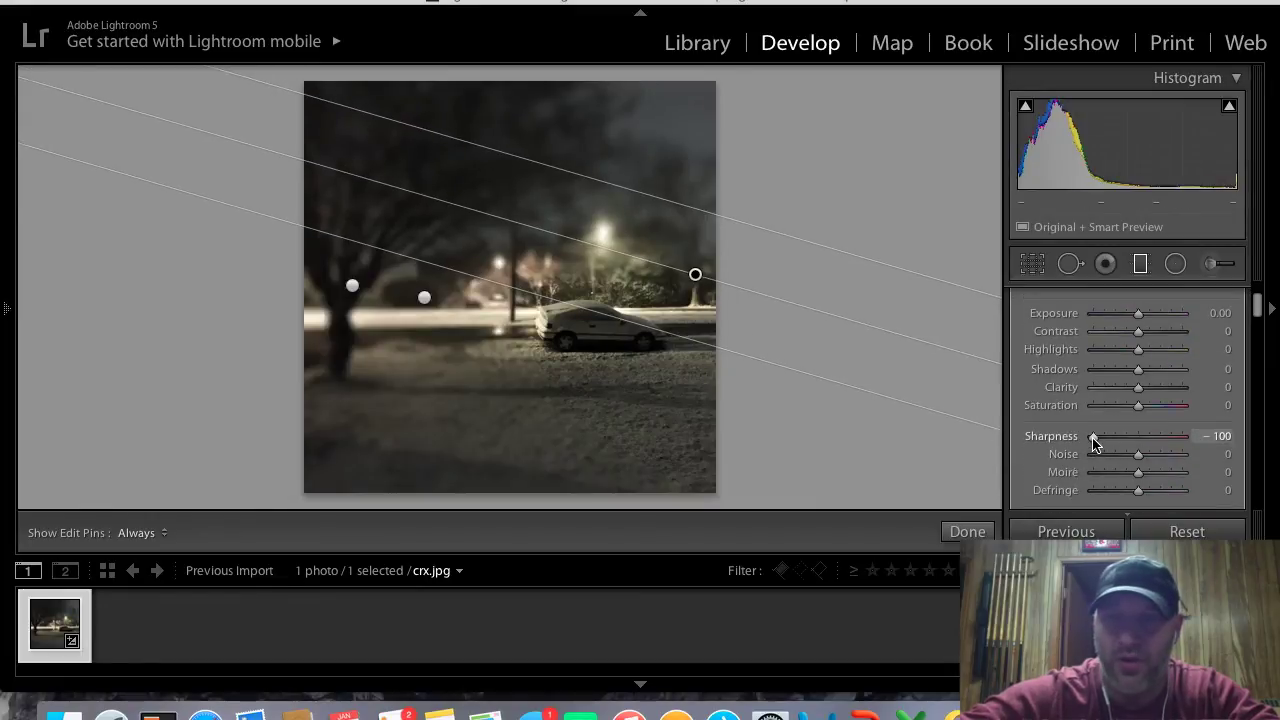
pyautogui.moveTo(1094, 440); pyautogui.dragTo(1126, 440)
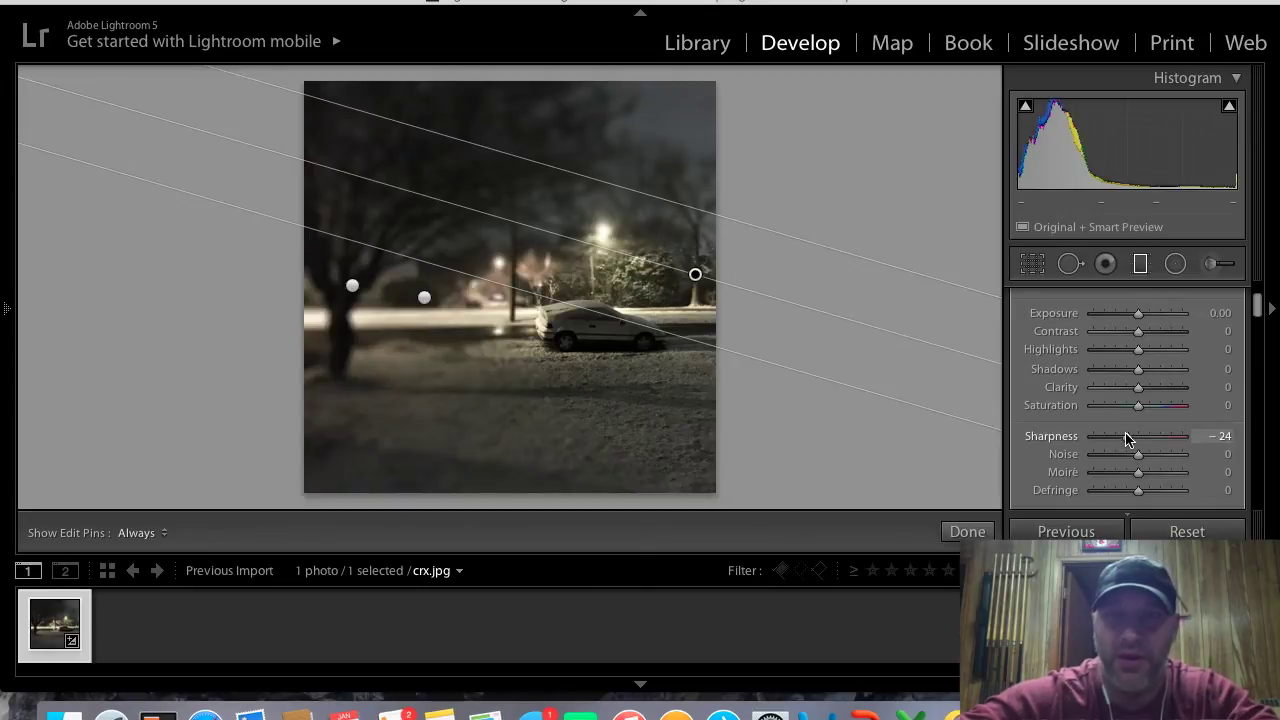
pyautogui.moveTo(1124, 440); pyautogui.dragTo(1115, 441)
pyautogui.moveTo(691, 340); pyautogui.dragTo(692, 357)
# Add a fourth graduated filter from the photo's lower-right area up to the car, finish filter editing, and view the photo full screen.
pyautogui.scroll(3, 1215, 315)
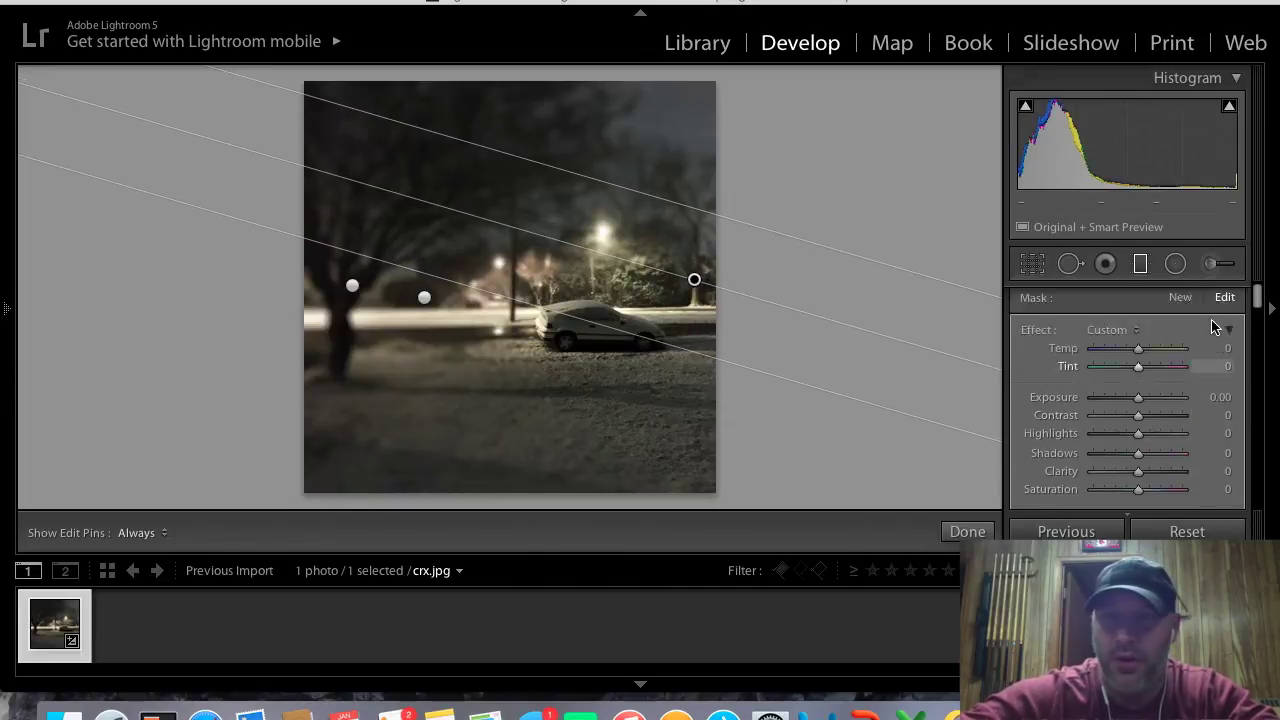
pyautogui.click(1179, 297)
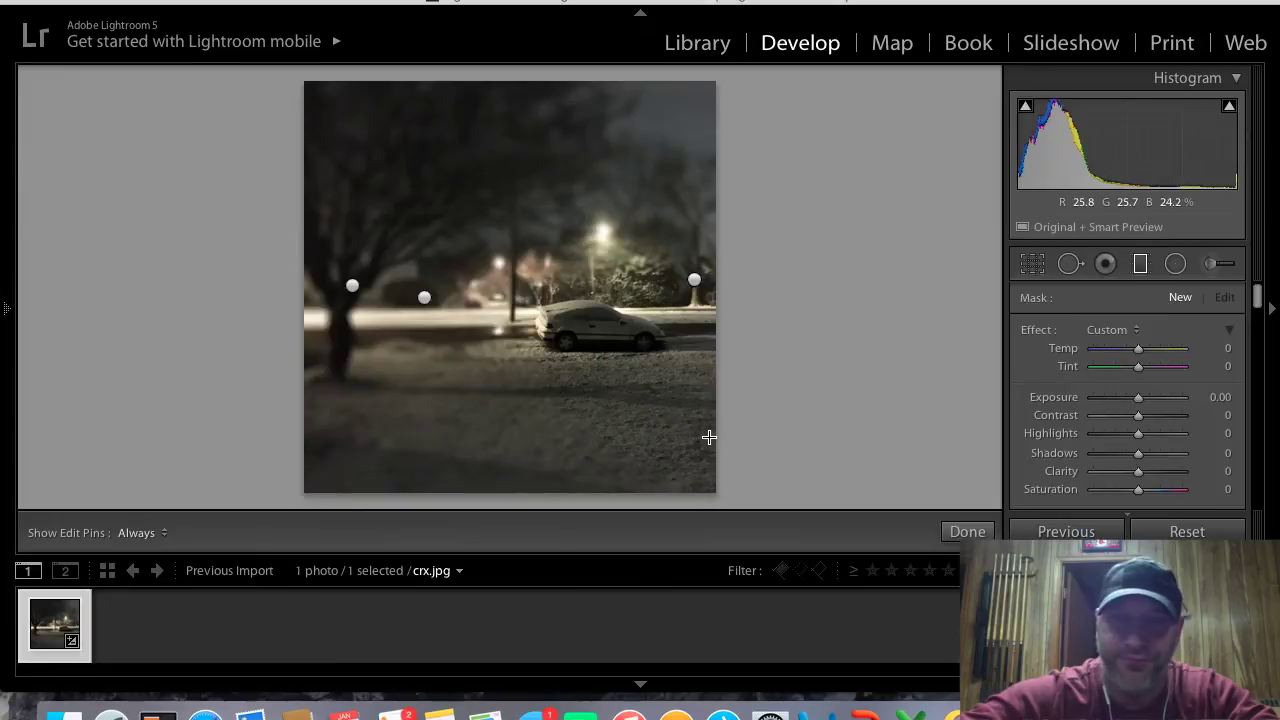
pyautogui.moveTo(701, 438); pyautogui.dragTo(668, 311)
pyautogui.click(967, 531)
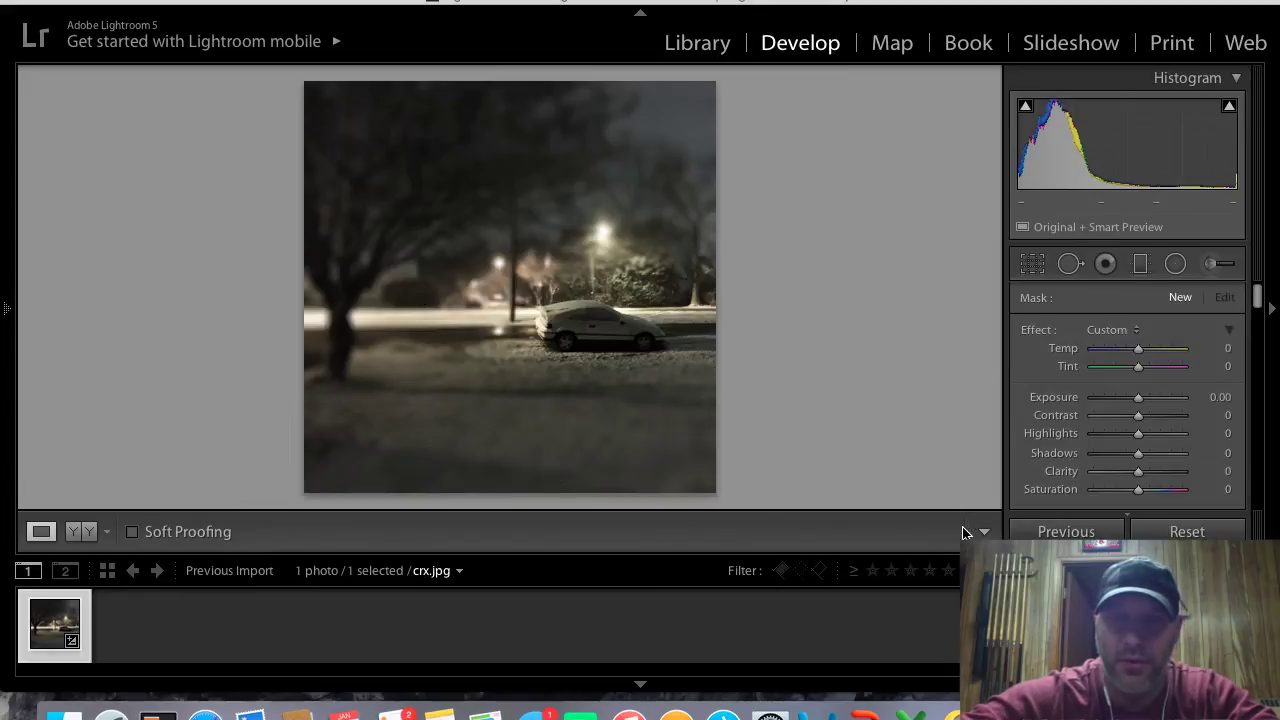
pyautogui.press('f')
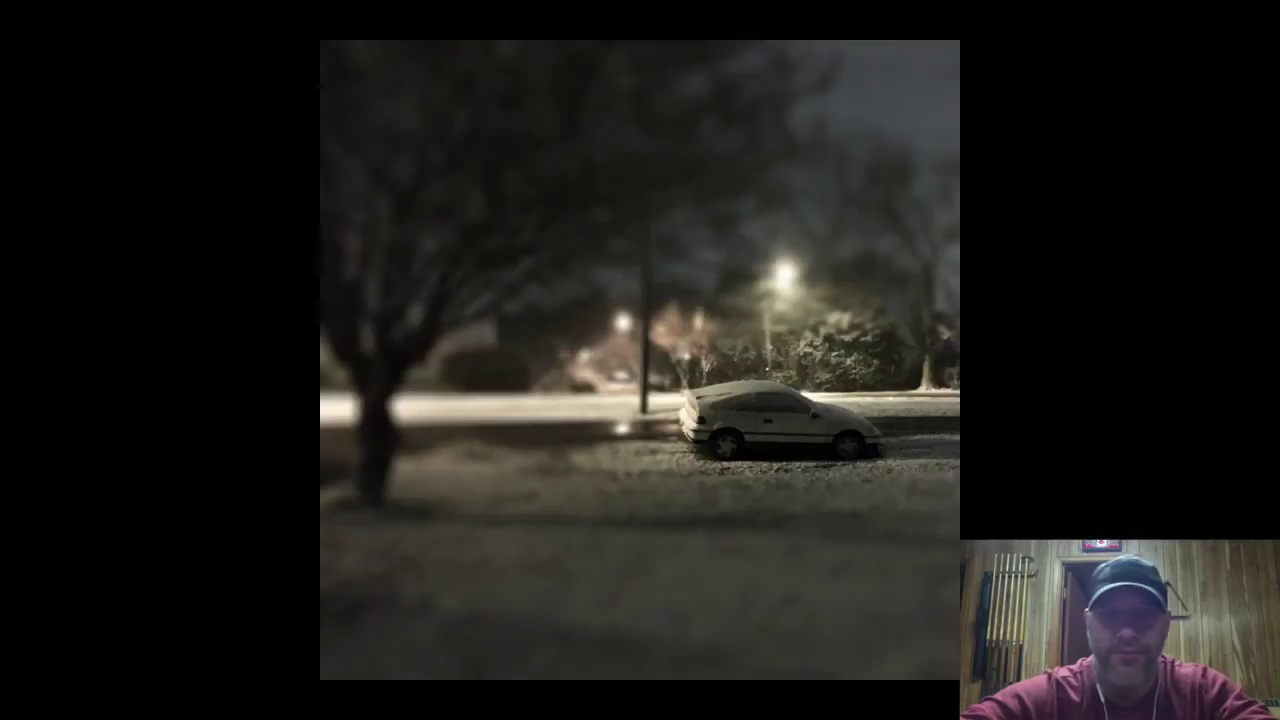